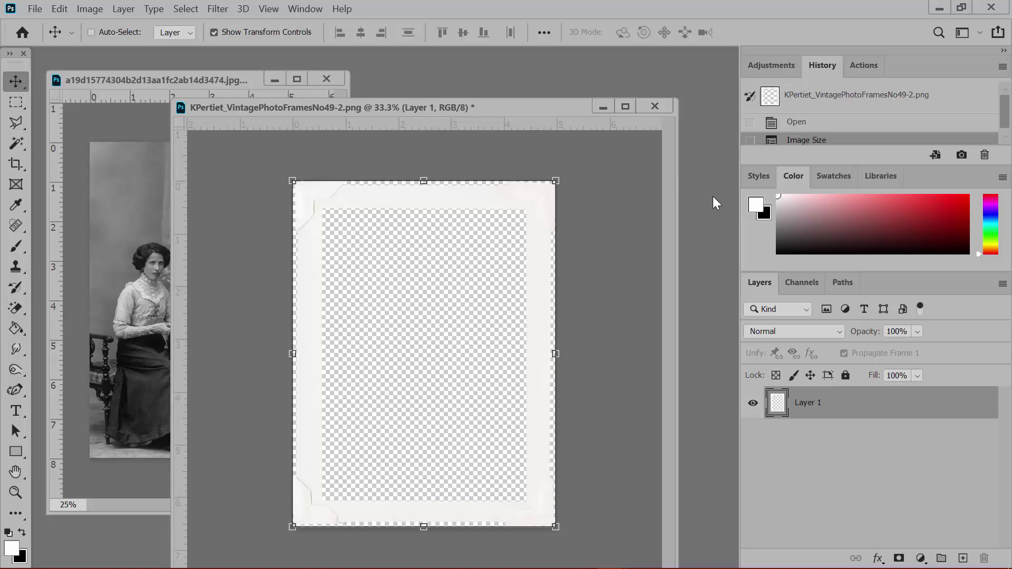
# Step: Create a new blank 12 × 12 inch document and float it in its own window
pyautogui.hotkey('ctrl', 'n')
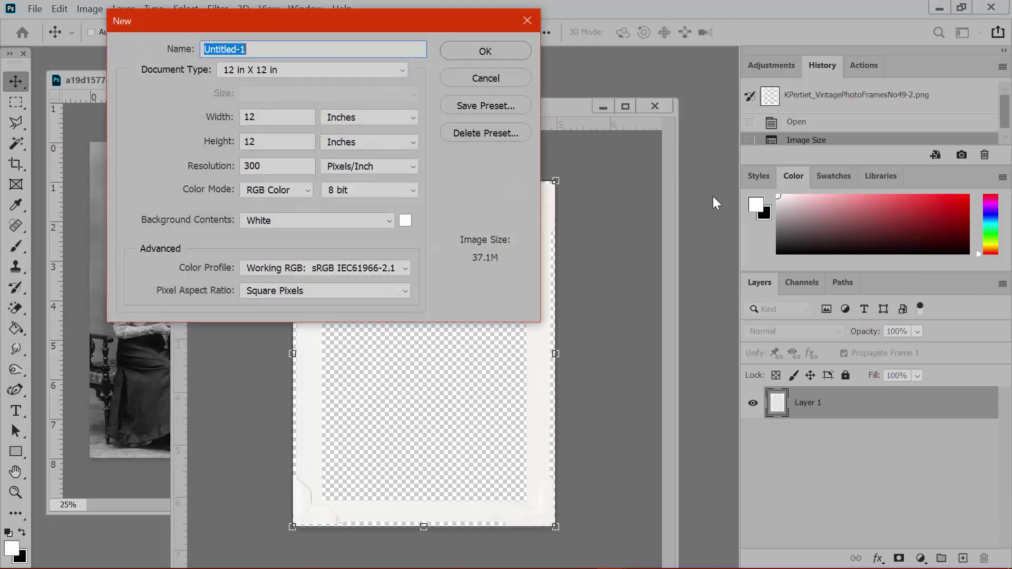
pyautogui.click(519, 44)
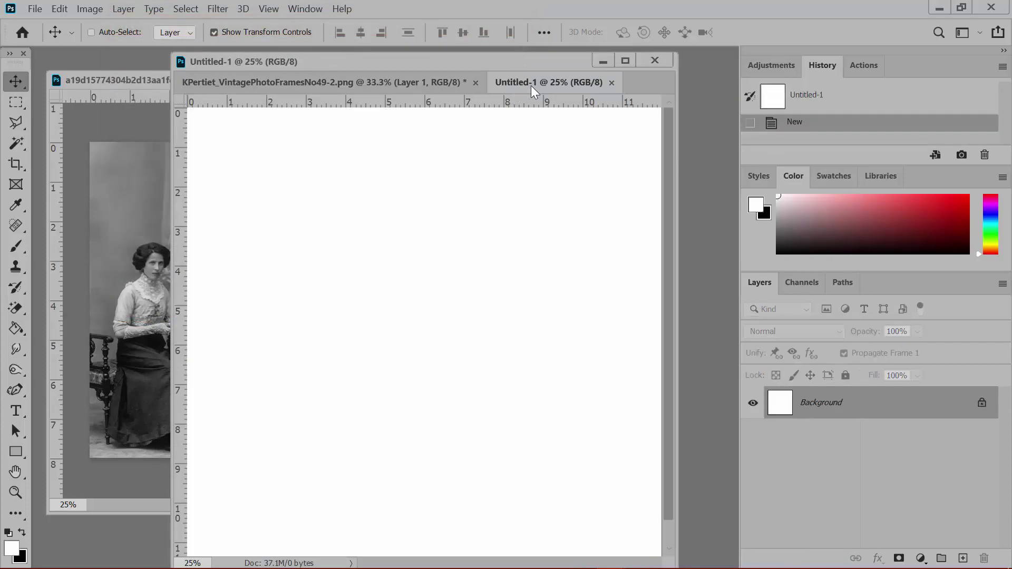
pyautogui.moveTo(530, 86); pyautogui.dragTo(505, 118)
# Step: Copy the family photo and then the white frame onto the new page
pyautogui.click(134, 191)
pyautogui.moveTo(134, 191); pyautogui.dragTo(618, 254)
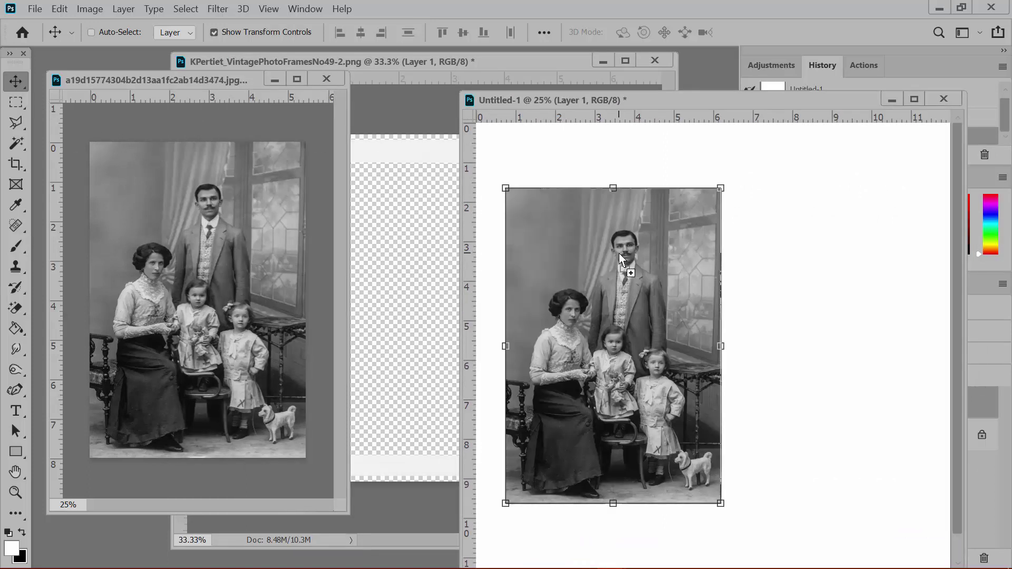
pyautogui.click(437, 126)
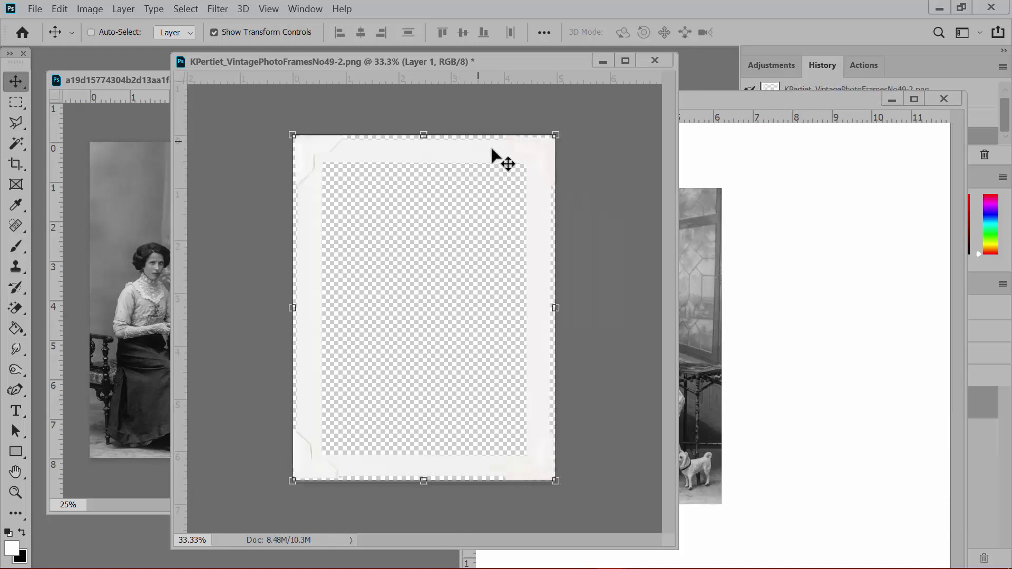
pyautogui.moveTo(490, 147); pyautogui.dragTo(654, 226)
# Step: Minimize the frame and photo documents, shift the page window left, and select Layer 1
pyautogui.click(597, 60)
pyautogui.click(599, 58)
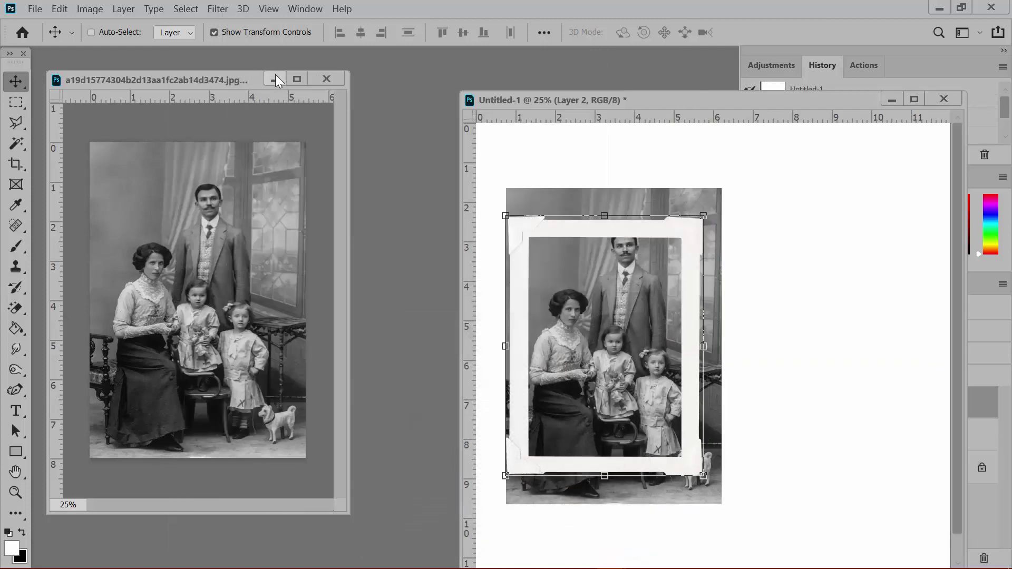
pyautogui.click(276, 77)
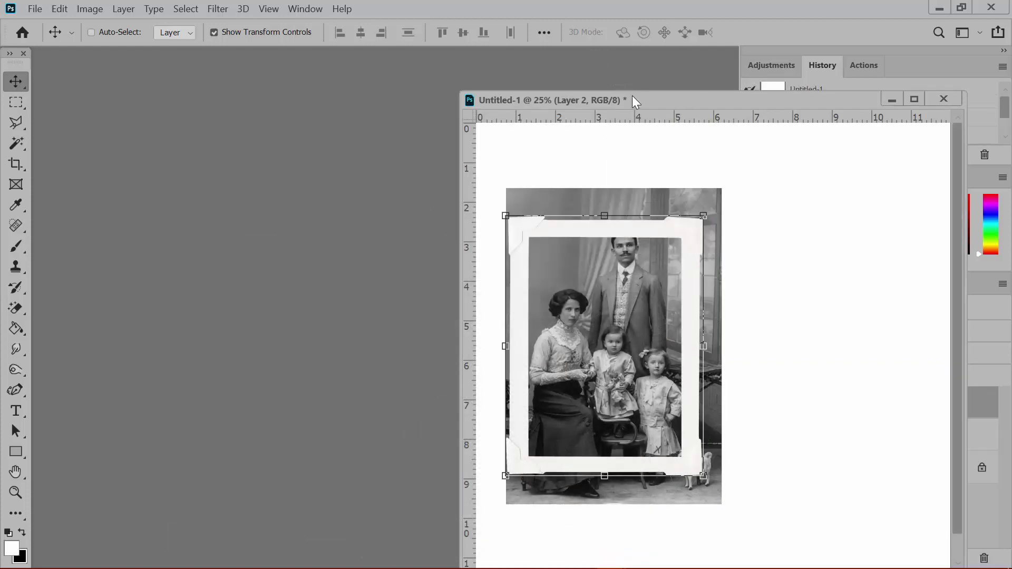
pyautogui.moveTo(632, 100); pyautogui.dragTo(318, 62)
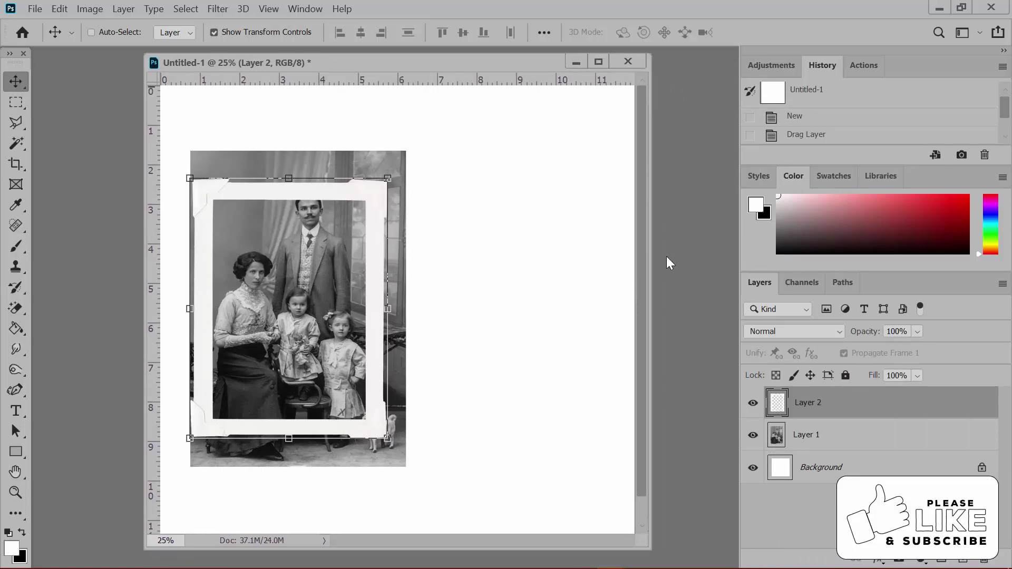
pyautogui.click(867, 447)
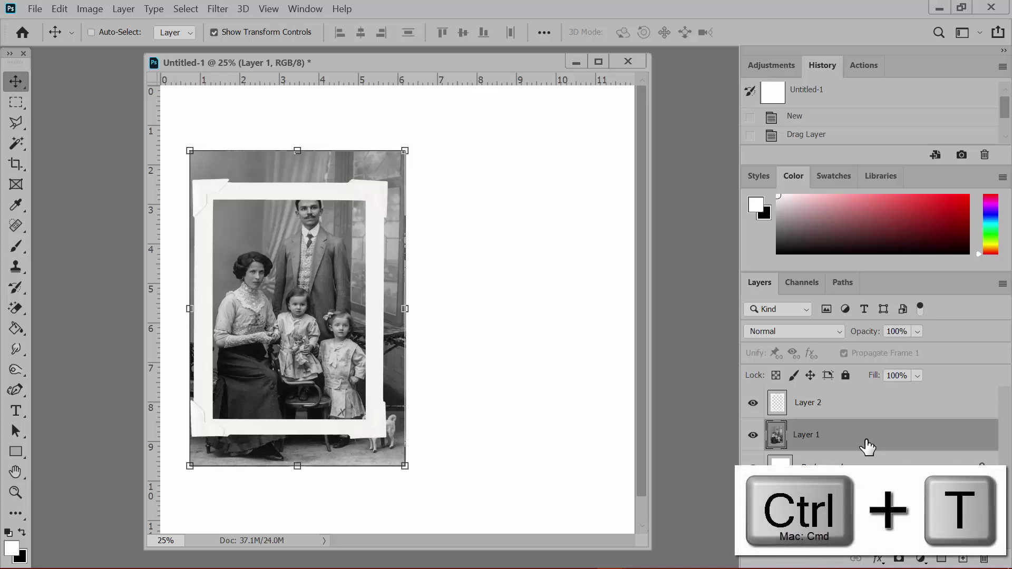
# Step: Scale the family photo on Layer 1 to about 72% and nudge it left into the frame opening
pyautogui.press('ctrl')
pyautogui.hotkey('ctrl', 't')
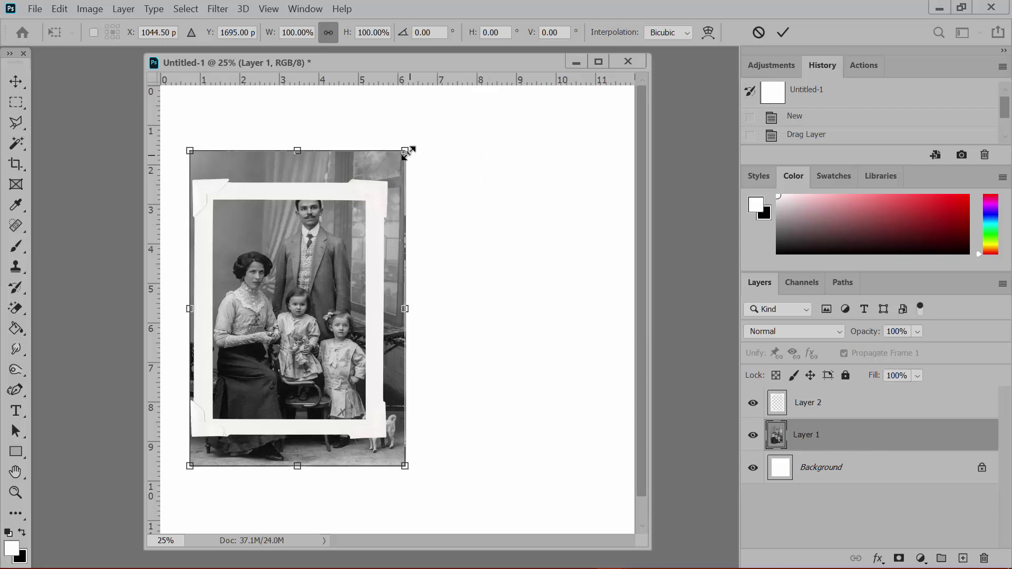
pyautogui.moveTo(406, 152); pyautogui.dragTo(376, 196)
pyautogui.moveTo(190, 466); pyautogui.dragTo(206, 413)
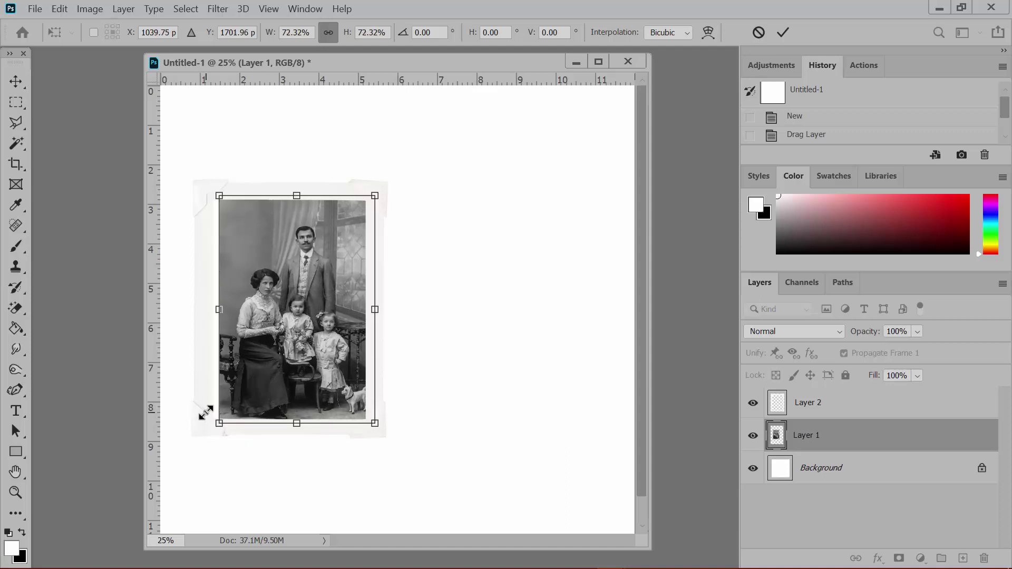
pyautogui.press('Left')
pyautogui.press('Left')
pyautogui.press('Left')
pyautogui.press('Left')
pyautogui.press('Left')
pyautogui.press('Left')
pyautogui.press('Left')
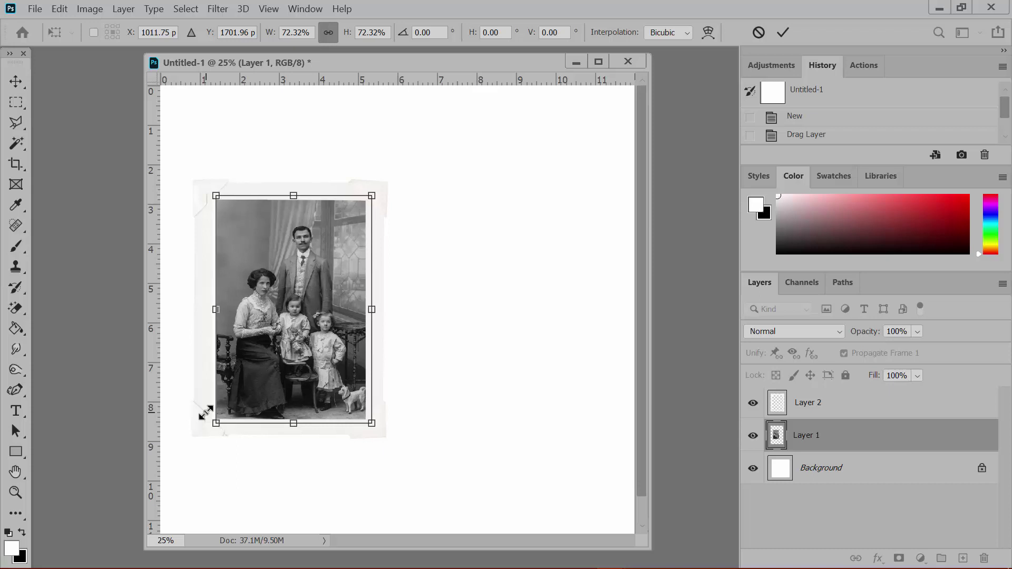
pyautogui.press('Left')
pyautogui.press('Left')
pyautogui.press('Left')
pyautogui.press('Left')
pyautogui.press('Left')
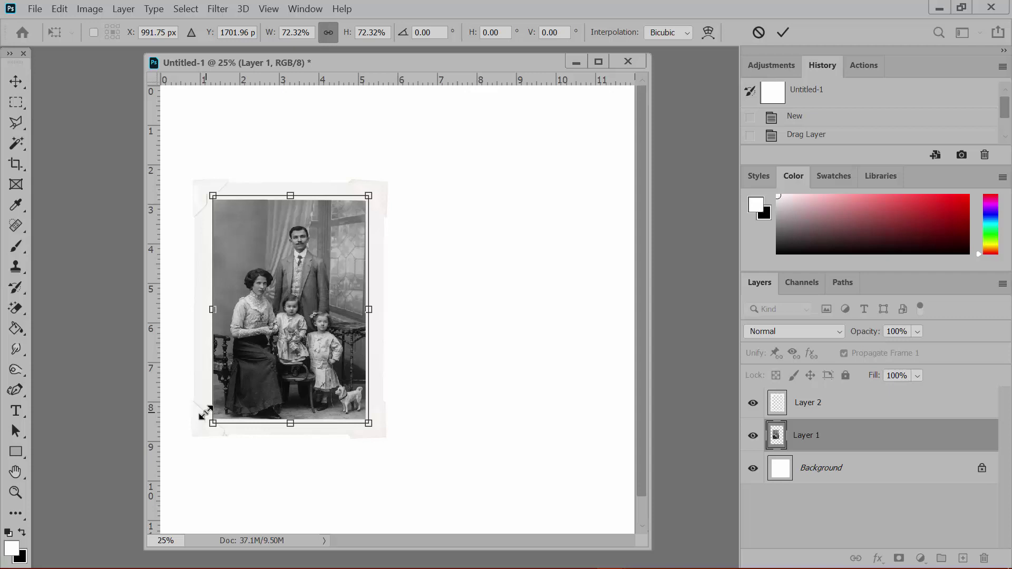
pyautogui.click(785, 36)
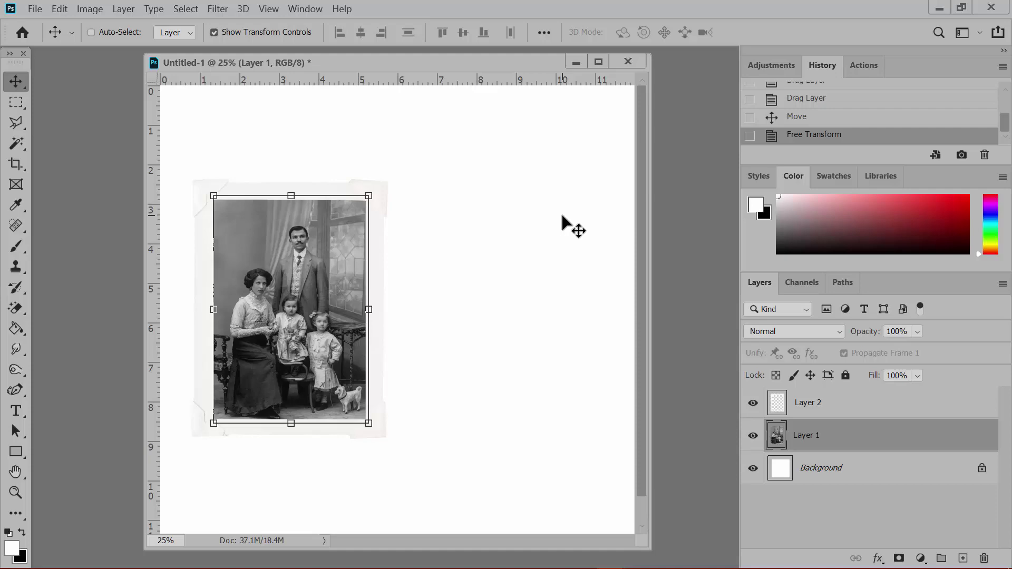
# Step: Add a drop shadow to Layer 1 and move the effect onto the frame's Layer 2
pyautogui.doubleClick(958, 445)
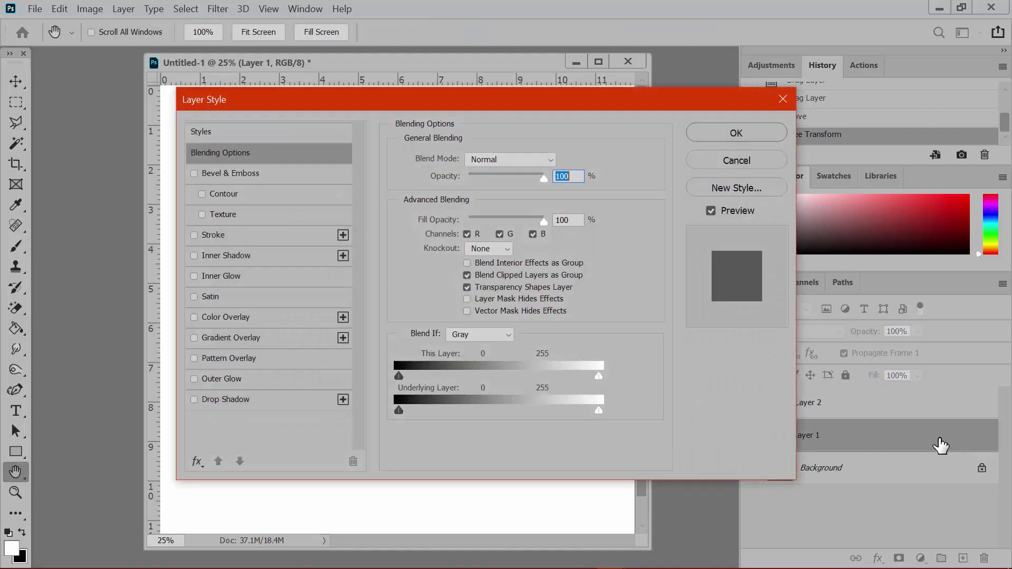
pyautogui.click(248, 401)
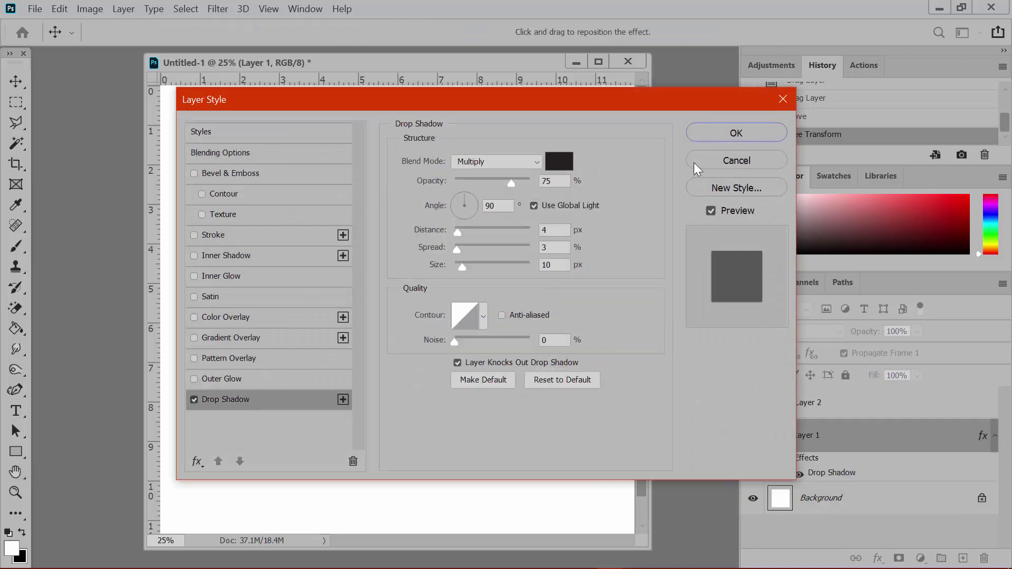
pyautogui.click(748, 129)
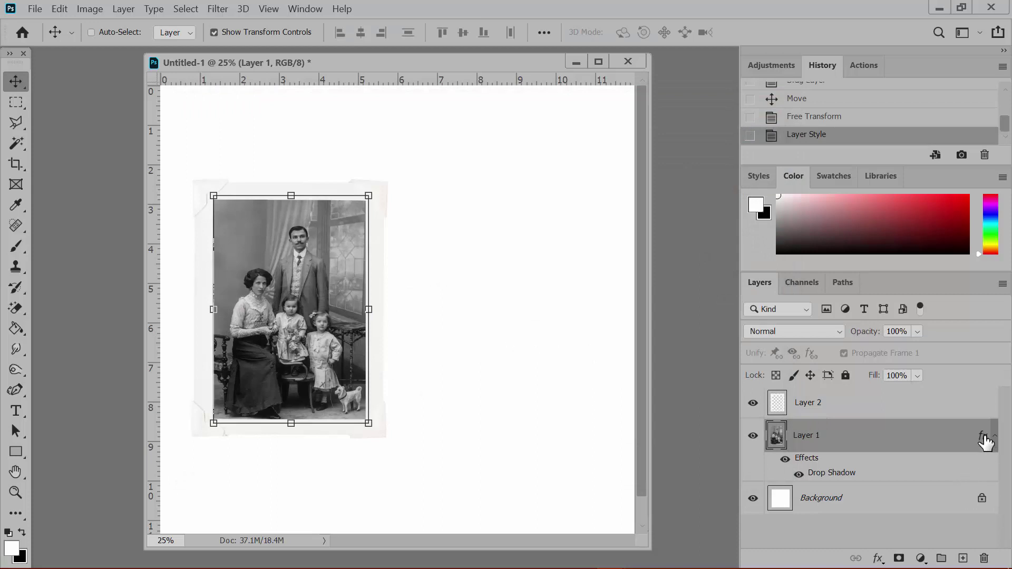
pyautogui.moveTo(983, 441); pyautogui.dragTo(975, 408)
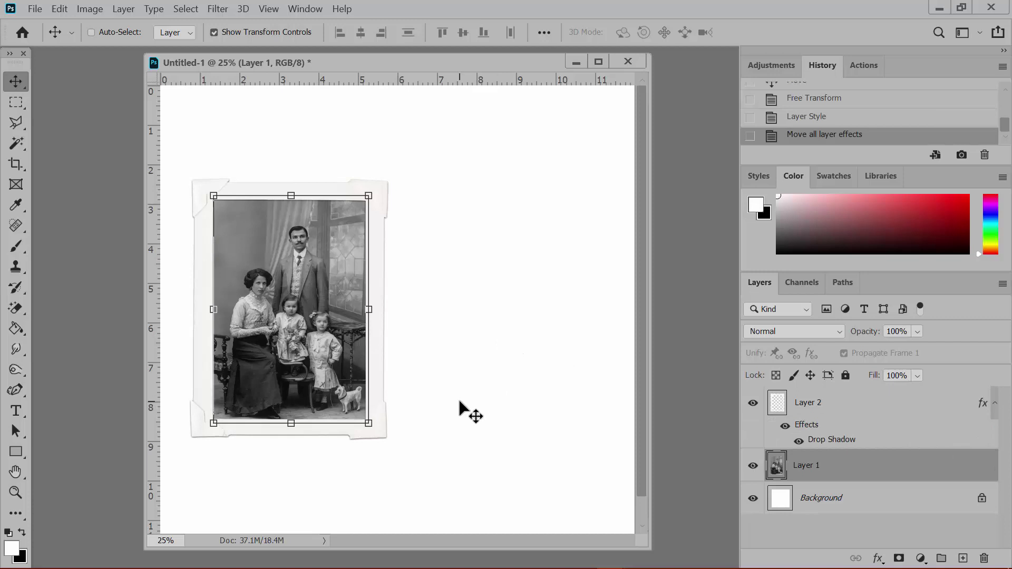
pyautogui.press('ctrl')
pyautogui.hotkey('ctrl', '+')
pyautogui.hotkey('ctrl', '+')
pyautogui.hotkey('ctrl', '+')
pyautogui.hscroll(-5, 464, 544)
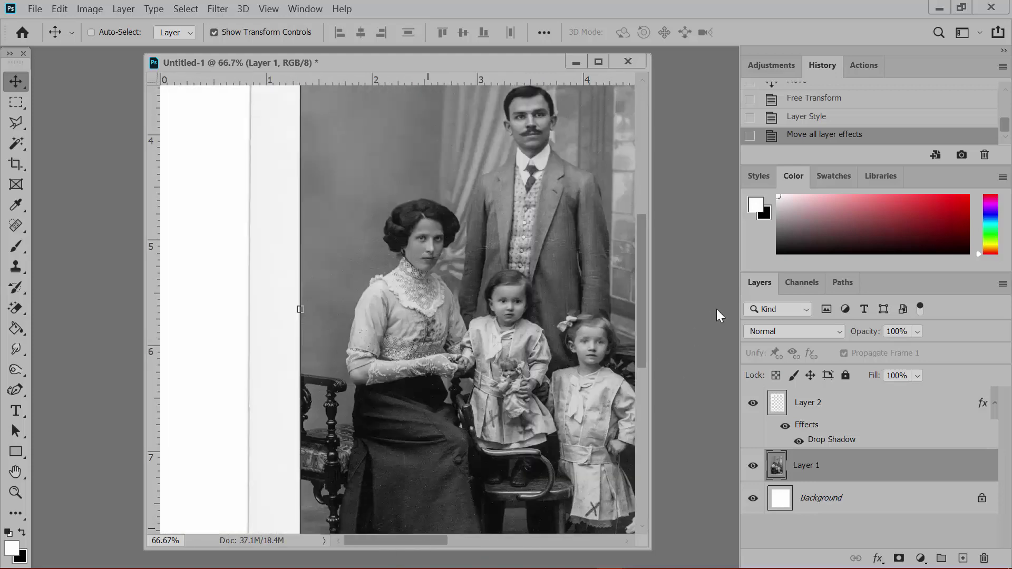
pyautogui.scroll(5, 641, 295)
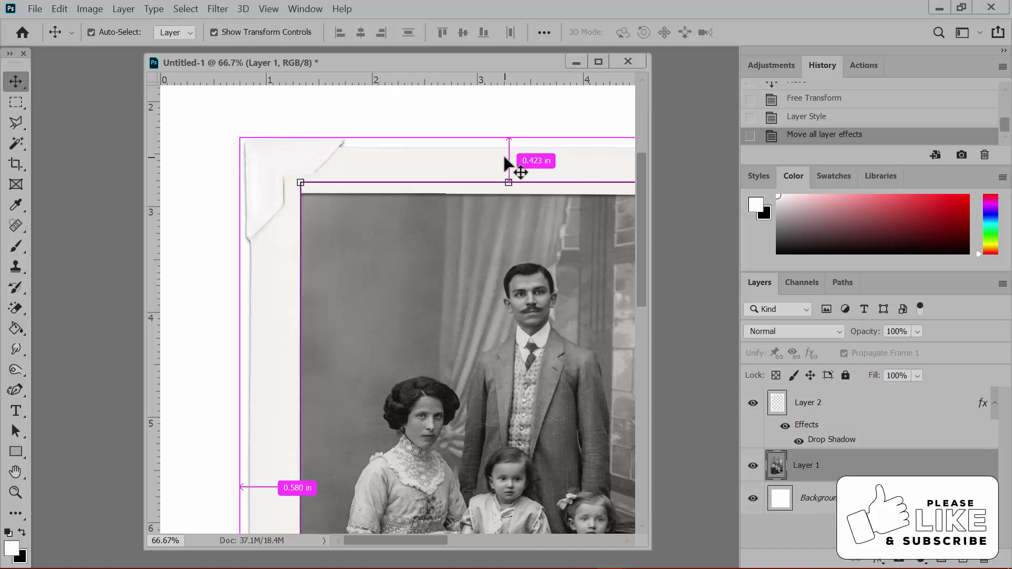
# Step: Delete the drop shadow from the frame's Layer 2 and select that layer
pyautogui.hotkey('ctrl', '-')
pyautogui.hotkey('ctrl', '-')
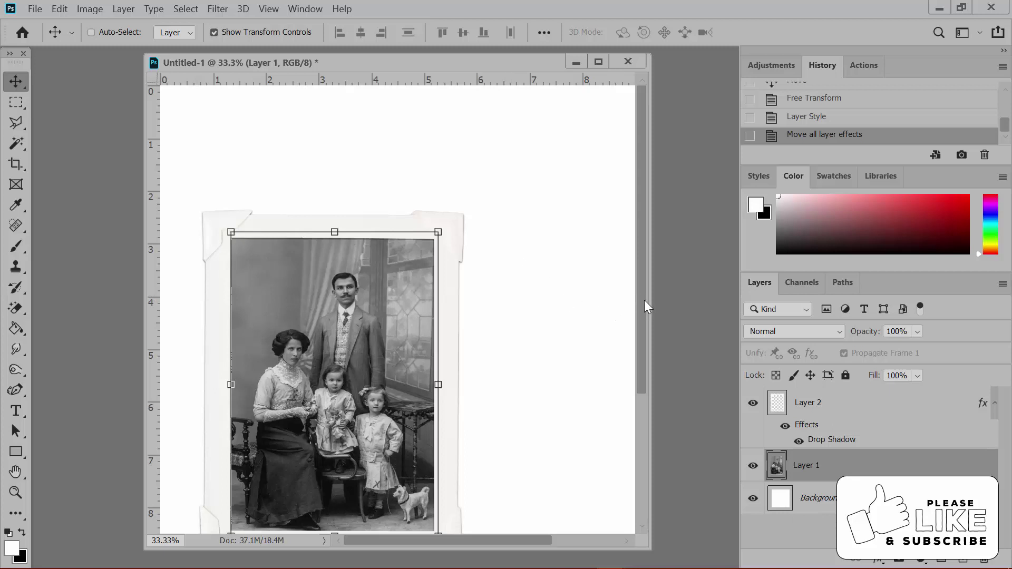
pyautogui.moveTo(644, 302); pyautogui.dragTo(660, 363)
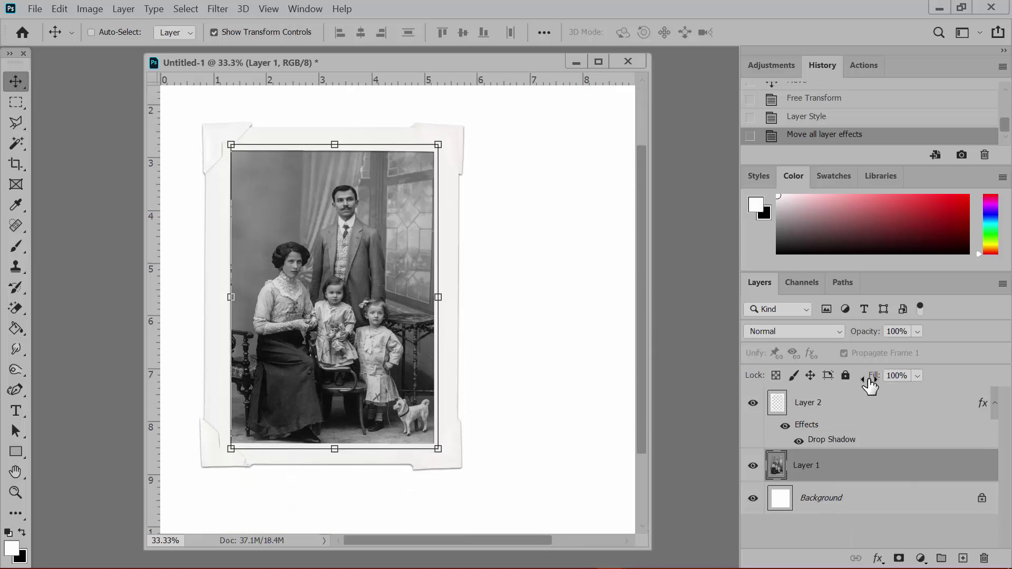
pyautogui.moveTo(982, 404); pyautogui.dragTo(984, 559)
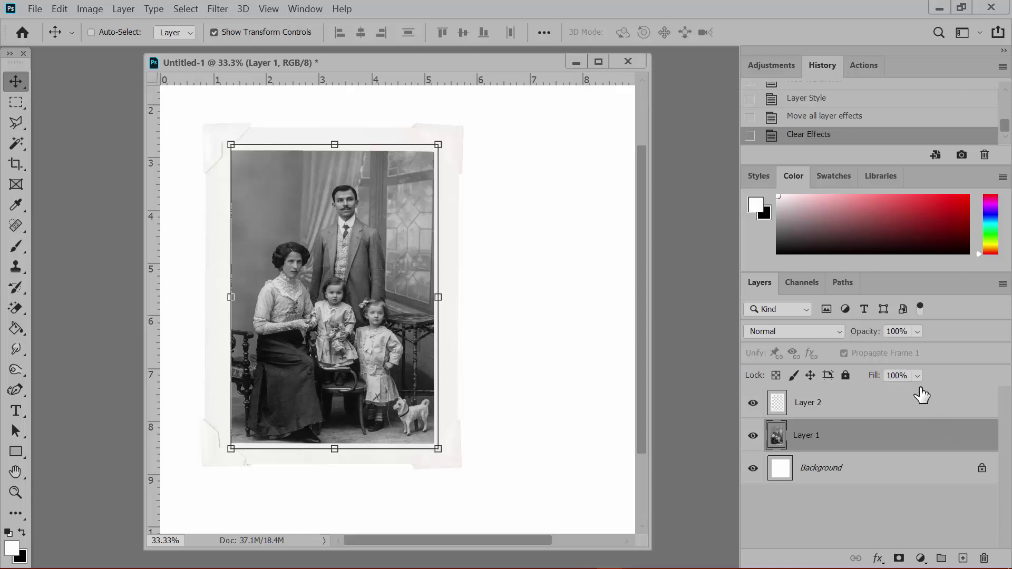
pyautogui.click(922, 404)
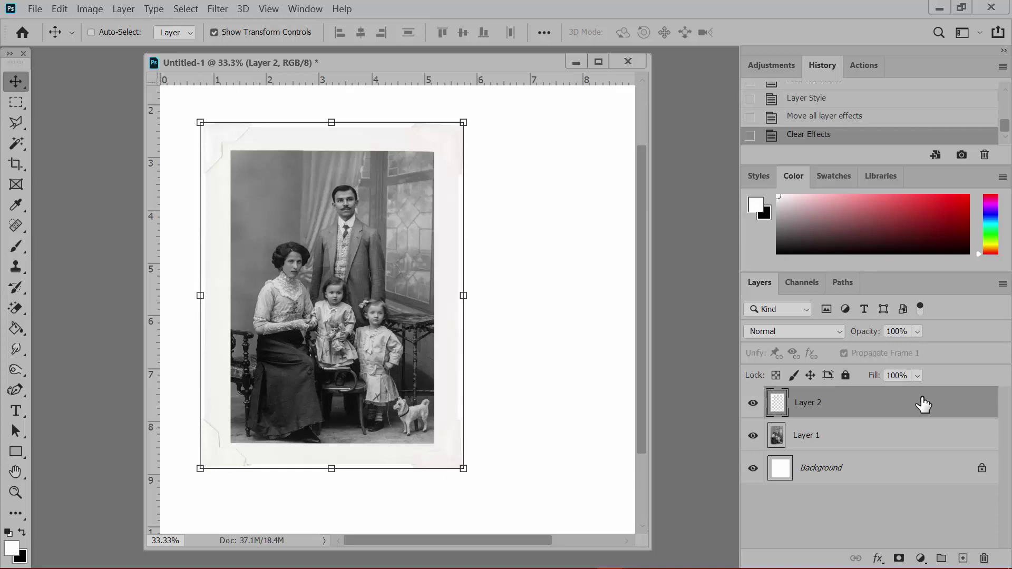
# Step: Give Layer 2 a Multiply drop shadow: 75% opacity, 90° angle, 4 px distance, 3% spread, 10 px size
pyautogui.doubleClick(922, 403)
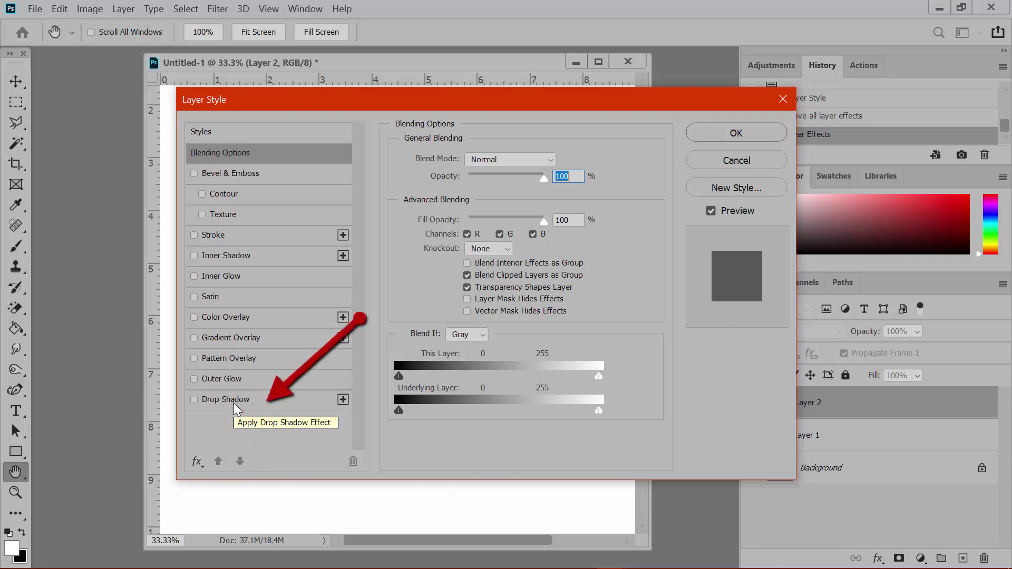
pyautogui.click(194, 400)
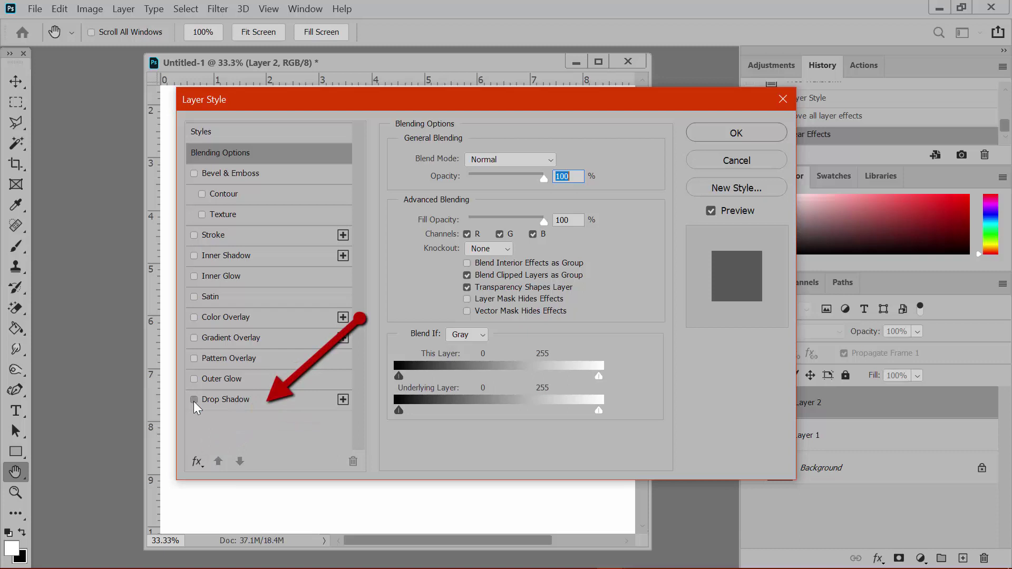
pyautogui.click(255, 405)
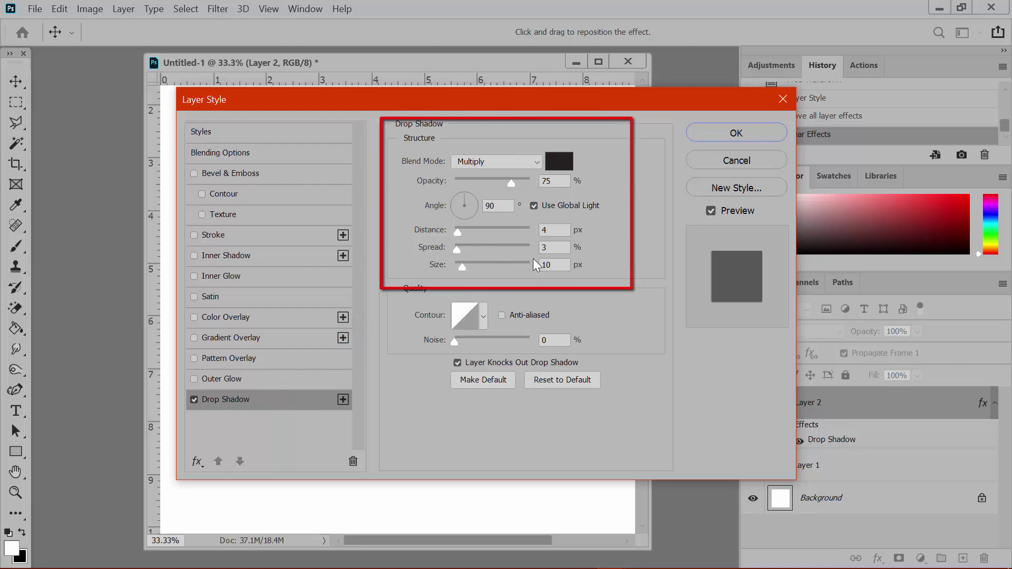
pyautogui.click(763, 131)
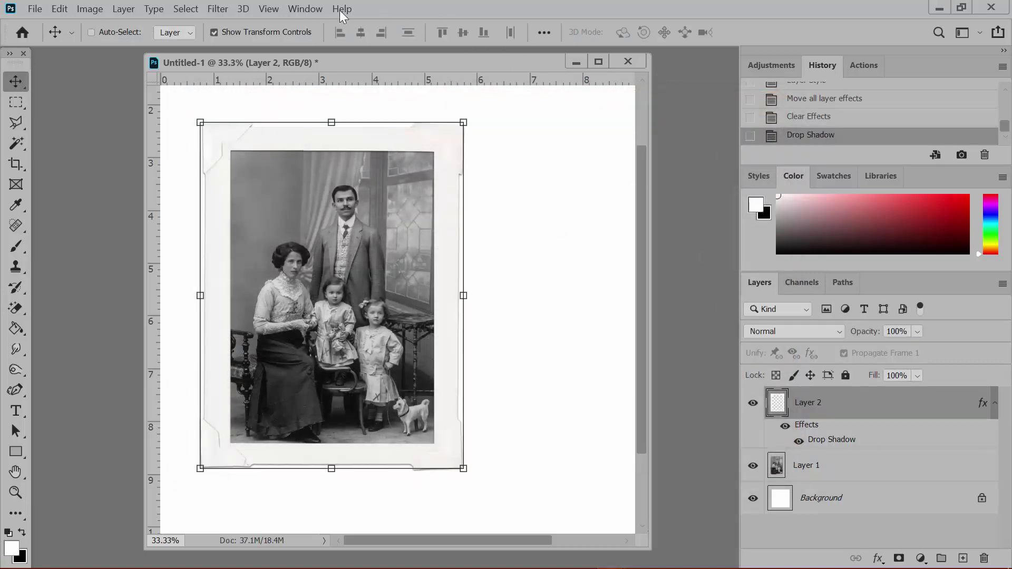
pyautogui.click(311, 9)
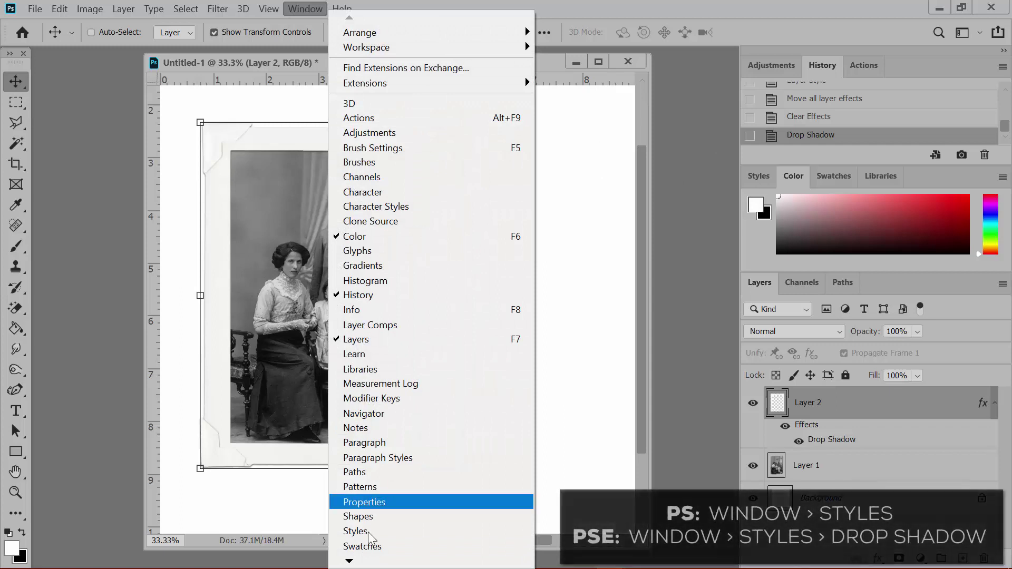
pyautogui.click(364, 531)
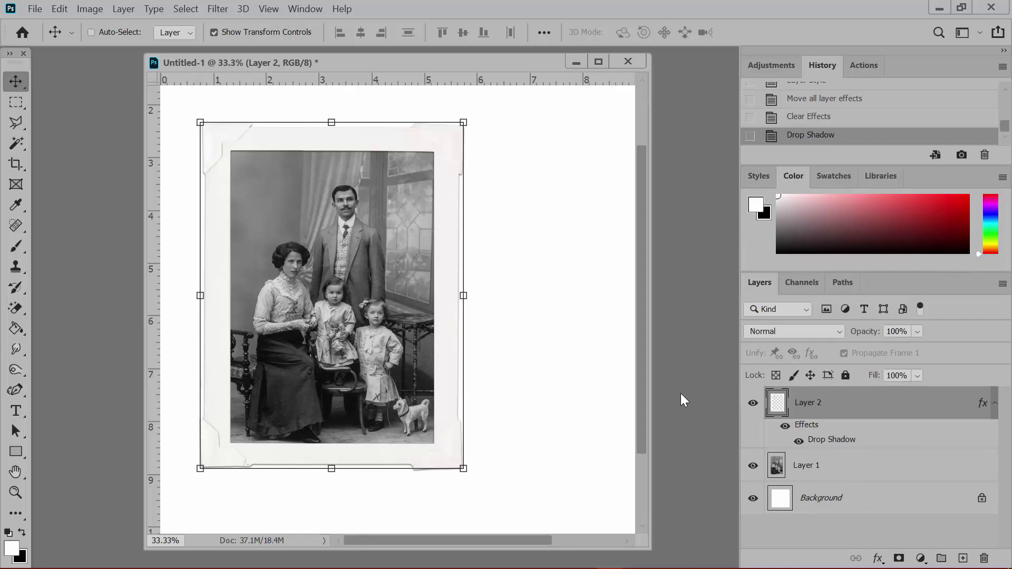
# Step: Convert Layer 2's drop shadow into its own layer and place it beneath Layer 1
pyautogui.rightClick(983, 407)
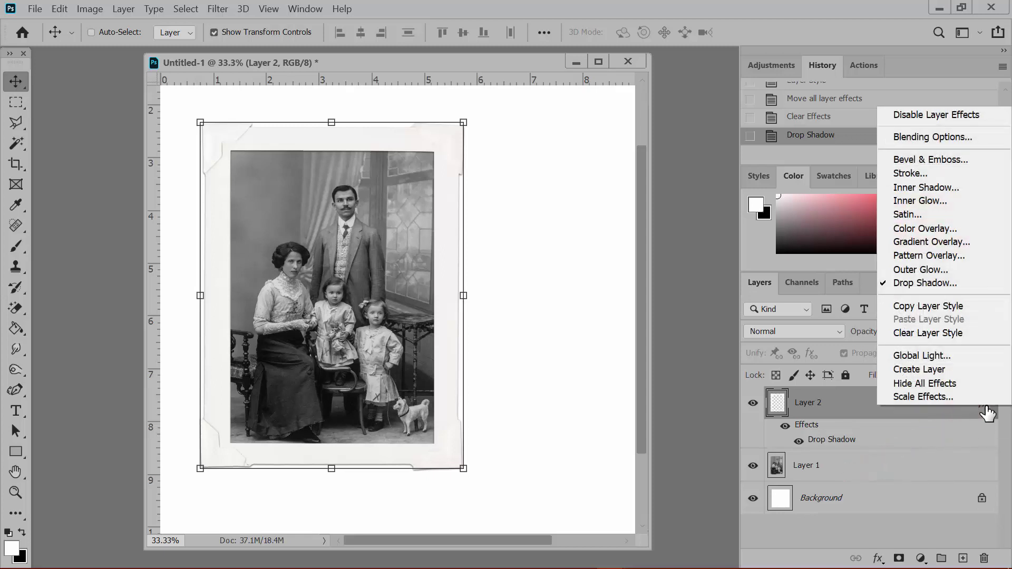
pyautogui.click(975, 367)
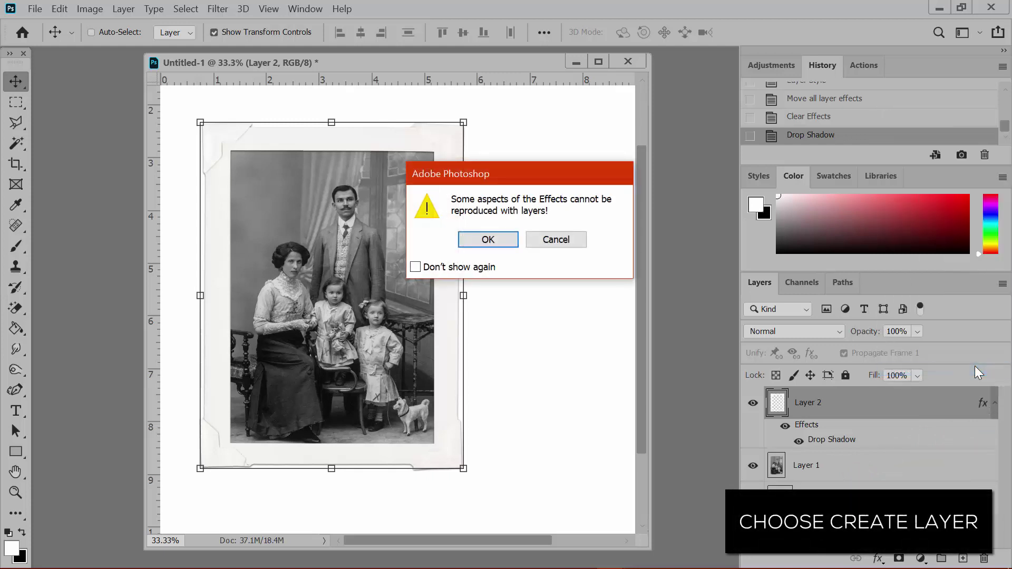
pyautogui.click(515, 244)
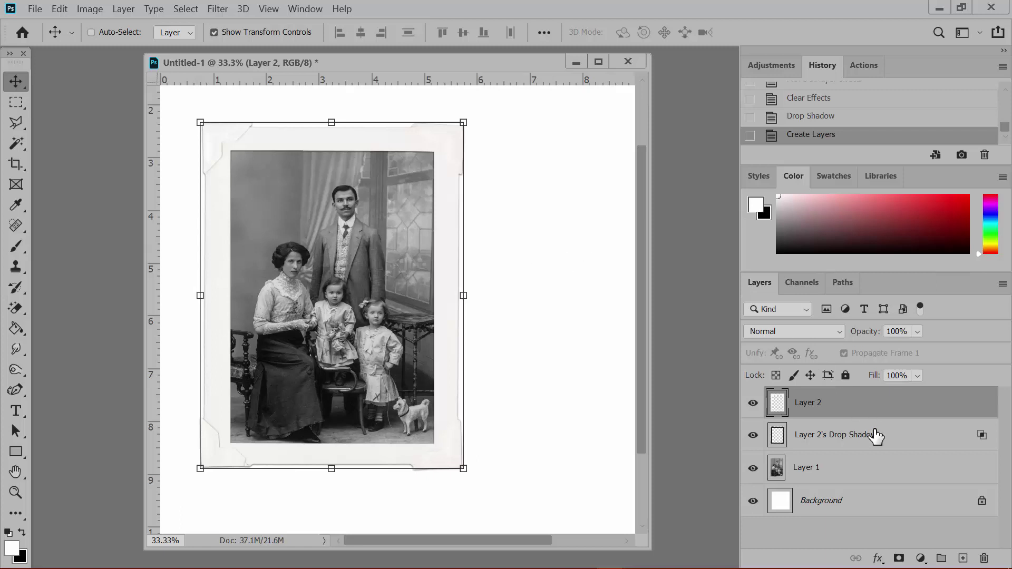
pyautogui.moveTo(876, 436); pyautogui.dragTo(877, 483)
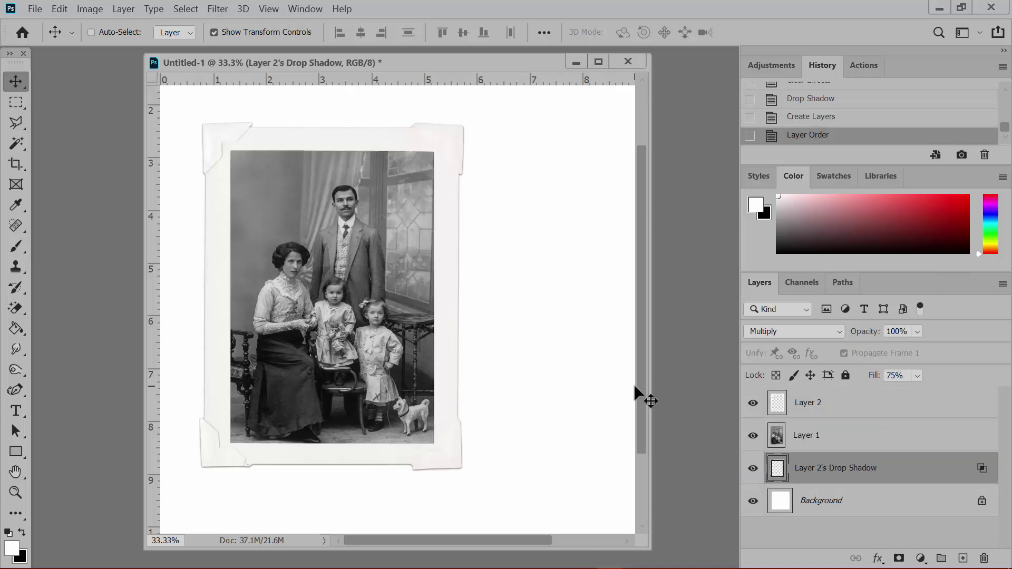
pyautogui.click(896, 505)
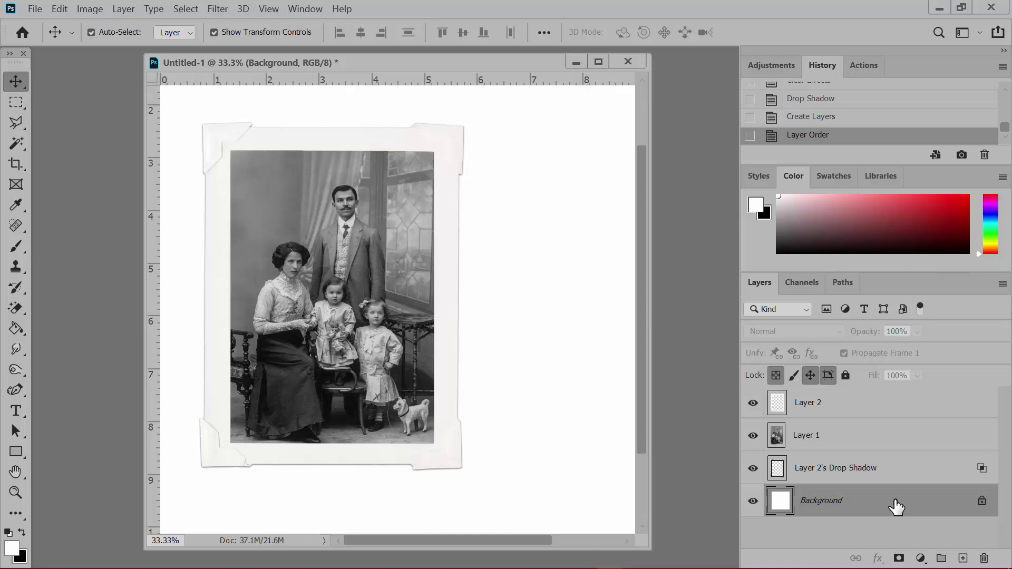
# Step: Undo the split shadow, duplicate Layer 2 below Layer 1, and strip the top frame's effects
pyautogui.hotkey('ctrl', 'z')
pyautogui.hotkey('ctrl', 'z')
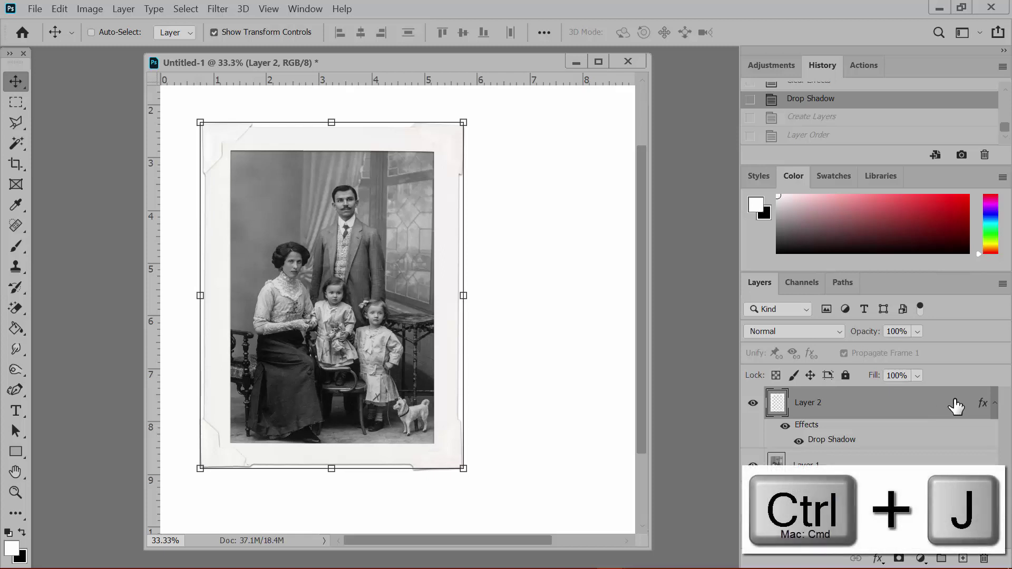
pyautogui.hotkey('ctrl', 'j')
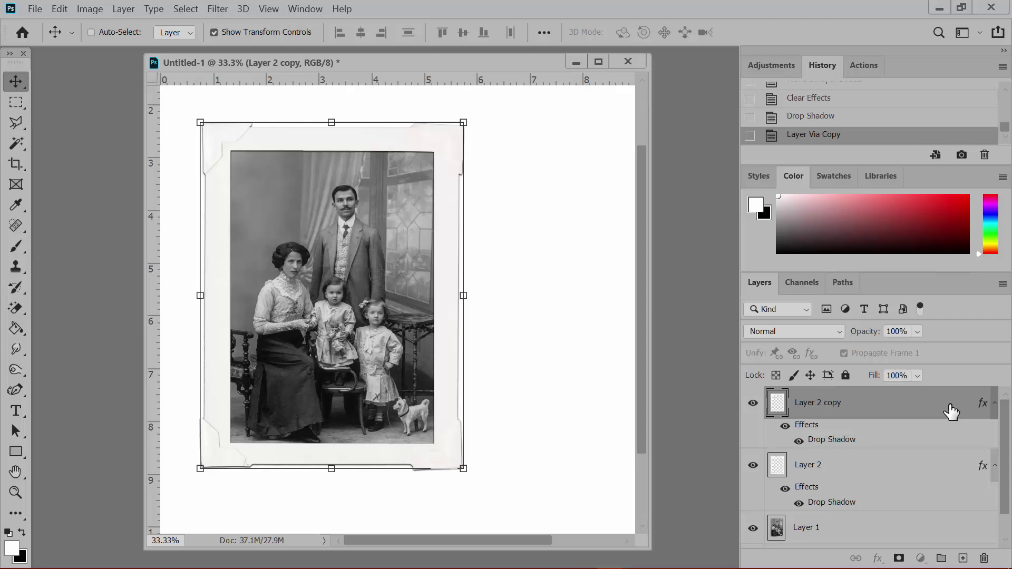
pyautogui.moveTo(951, 409); pyautogui.dragTo(967, 541)
pyautogui.scroll(-1, 968, 541)
pyautogui.scroll(1, 1008, 464)
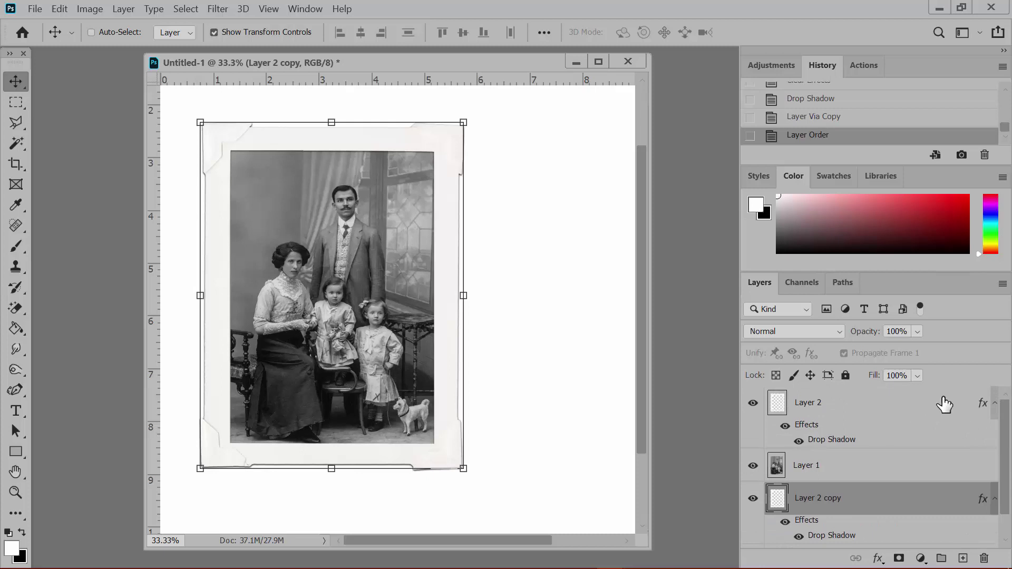
pyautogui.click(986, 409)
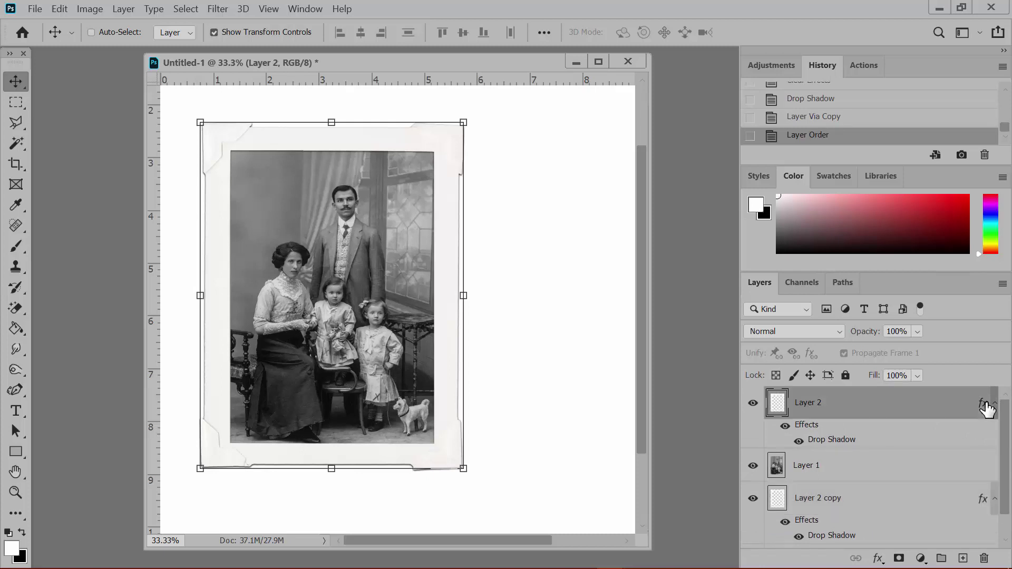
pyautogui.moveTo(986, 409); pyautogui.dragTo(985, 560)
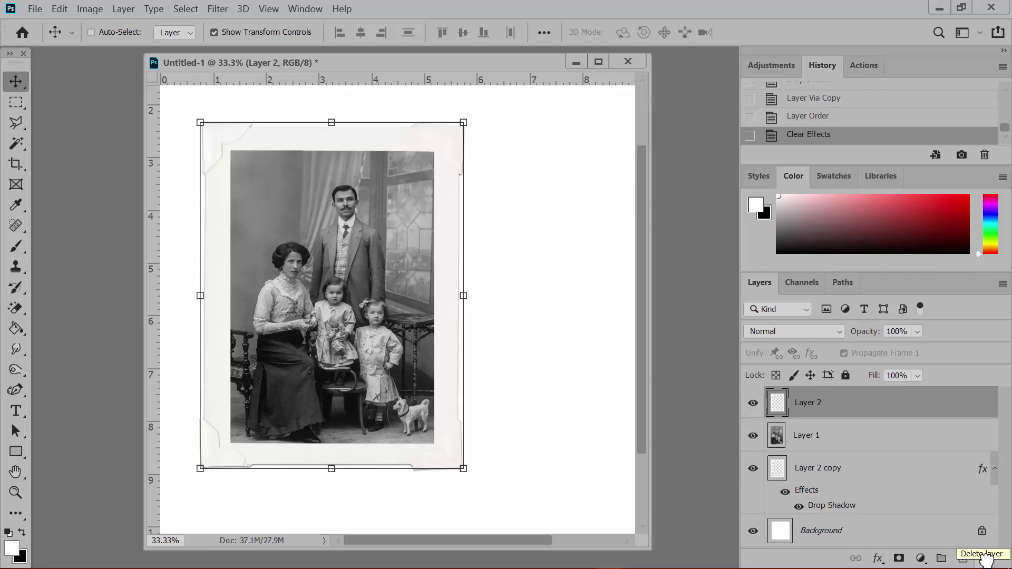
# Step: Link Layer 2, Layer 1 and Layer 2 copy, then move them together right and down
pyautogui.click(926, 544)
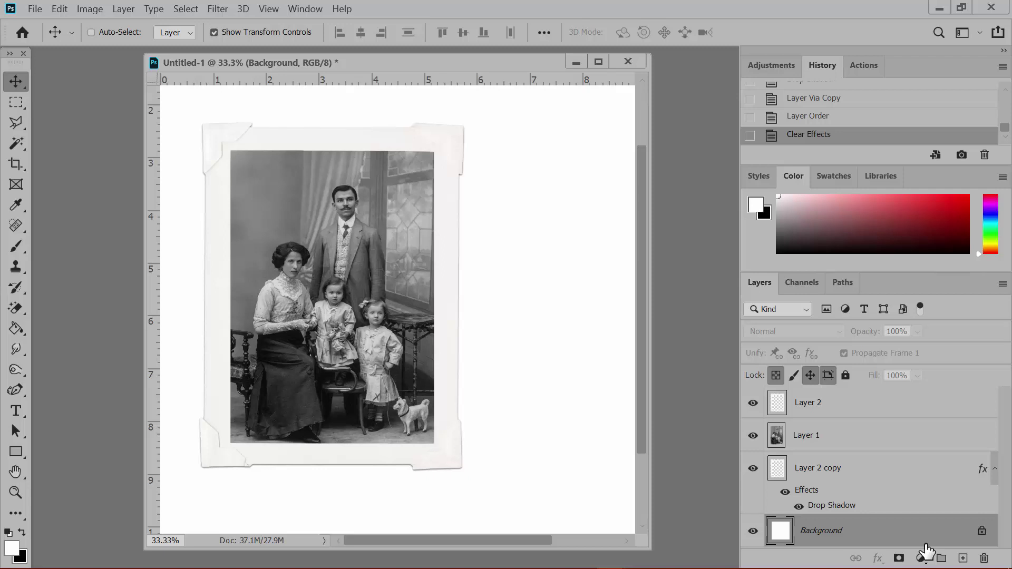
pyautogui.click(940, 407)
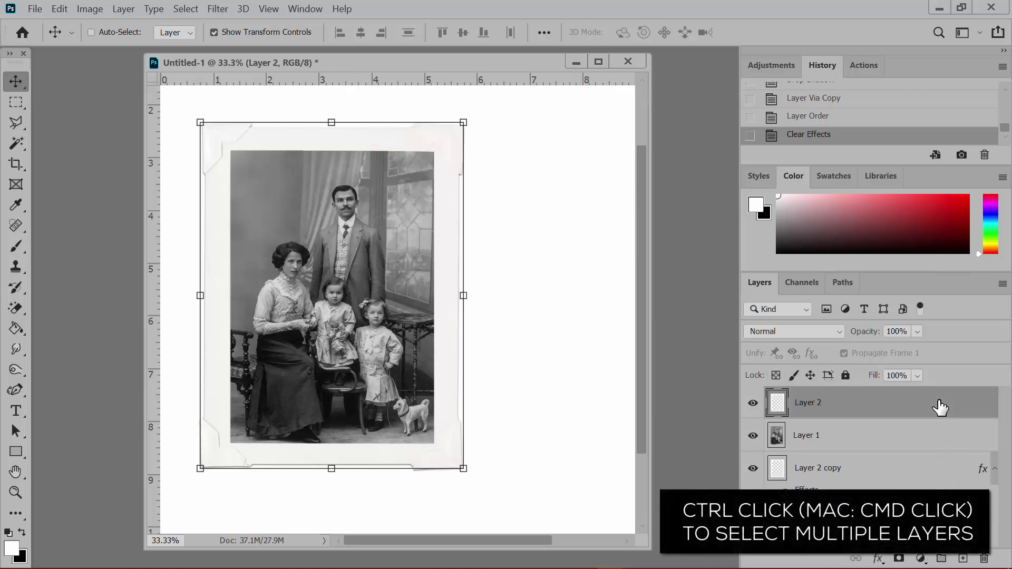
pyautogui.keyDown('ctrl'); pyautogui.click(939, 435); pyautogui.keyUp('ctrl')
pyautogui.keyDown('ctrl'); pyautogui.click(935, 474); pyautogui.keyUp('ctrl')
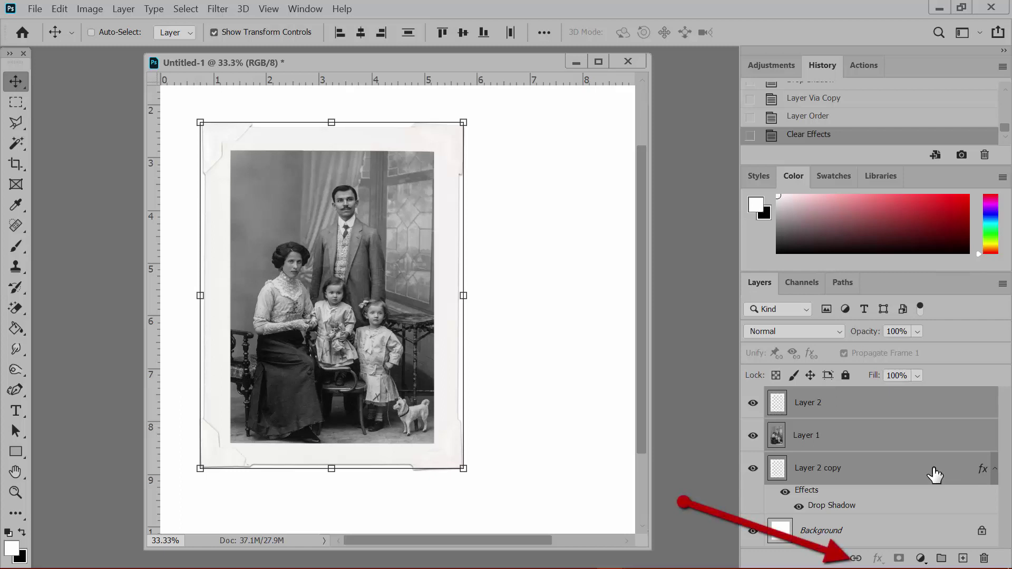
pyautogui.click(856, 559)
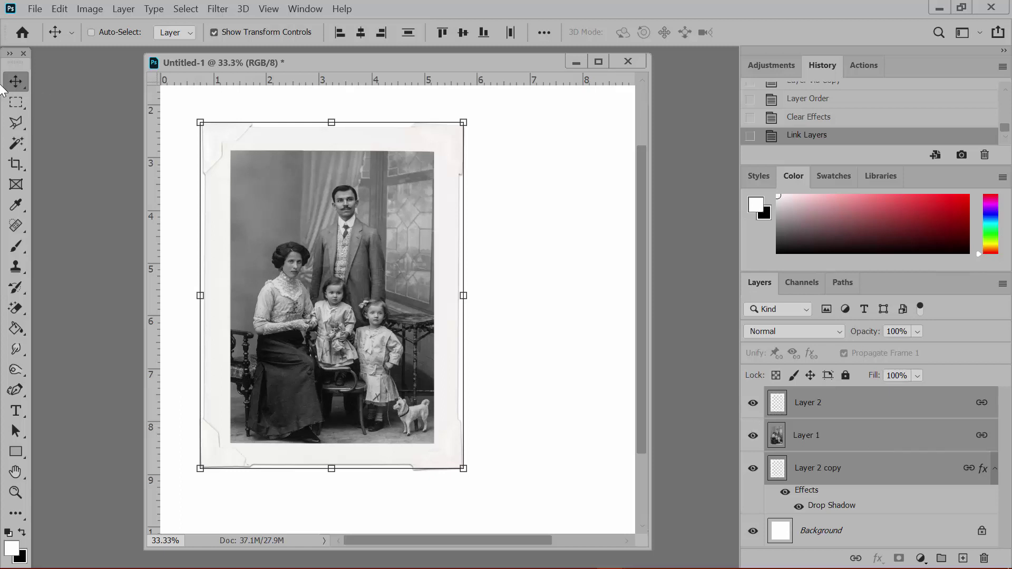
pyautogui.click(542, 196)
pyautogui.moveTo(441, 138); pyautogui.dragTo(515, 166)
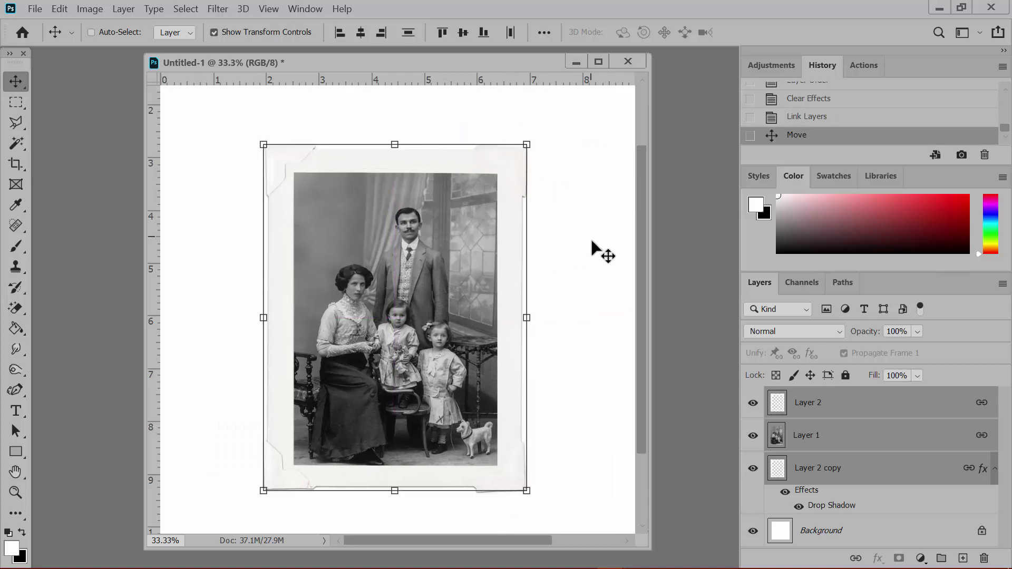